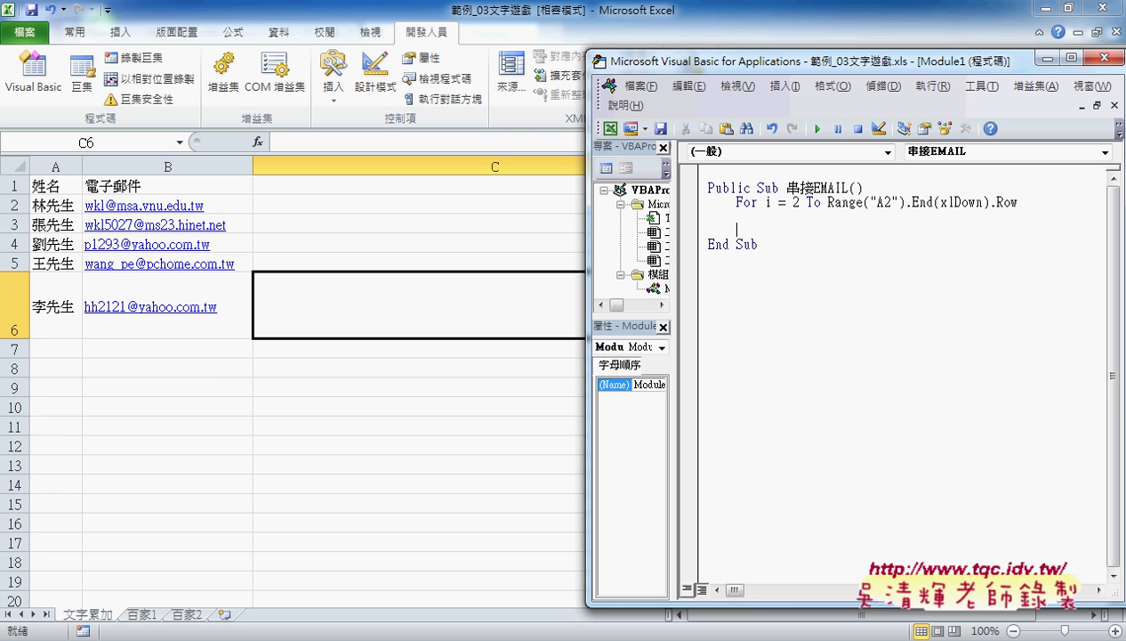
Type Next above End Sub and start an indented S=S & line inside the loop.
text(next)
click(736, 216)
click(803, 223)
click(810, 214)
key(Tab)
text(S)
text(=)
text(S )
text(&)
Dismiss the compile error and complete the loop line as S = S & Cells(i, "B").
click(796, 206)
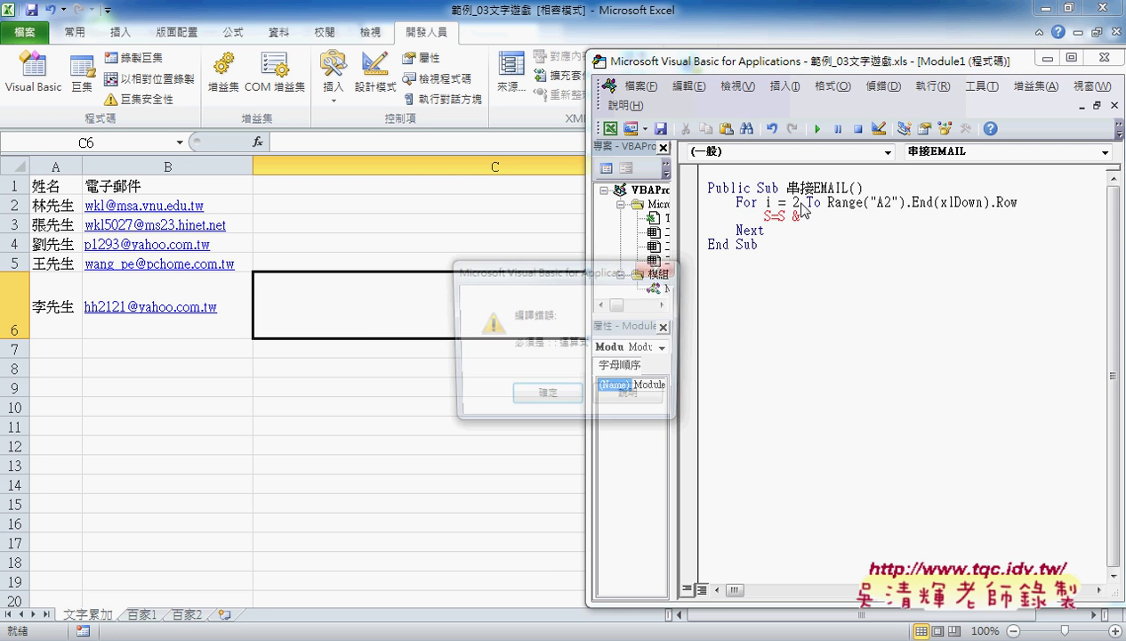
click(539, 397)
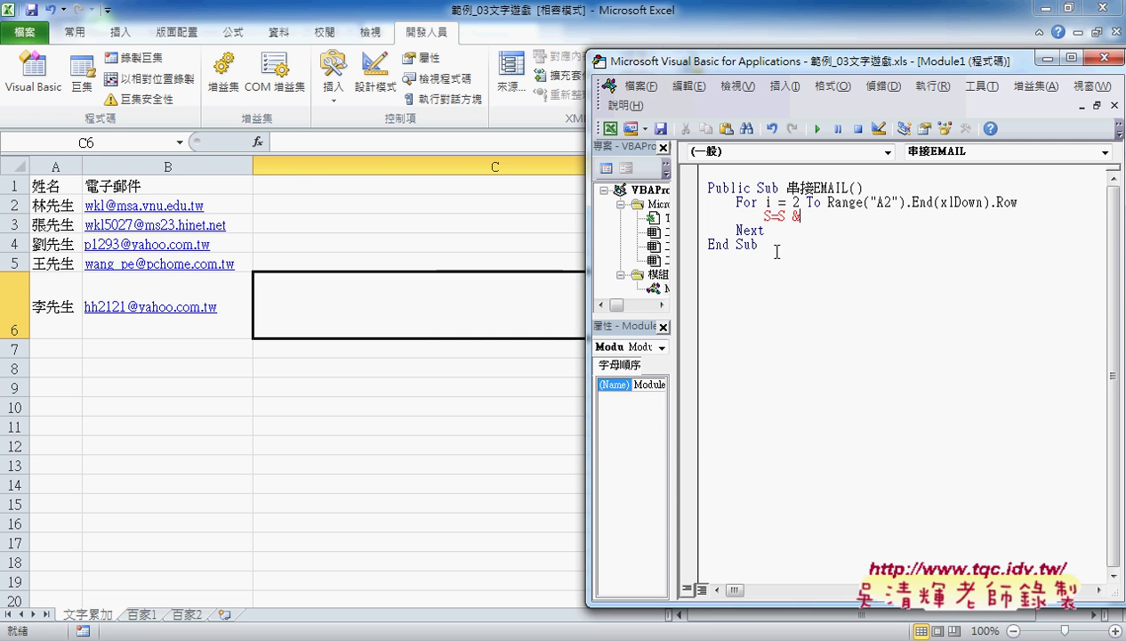
double_click(795, 203)
click(803, 216)
text(cells)
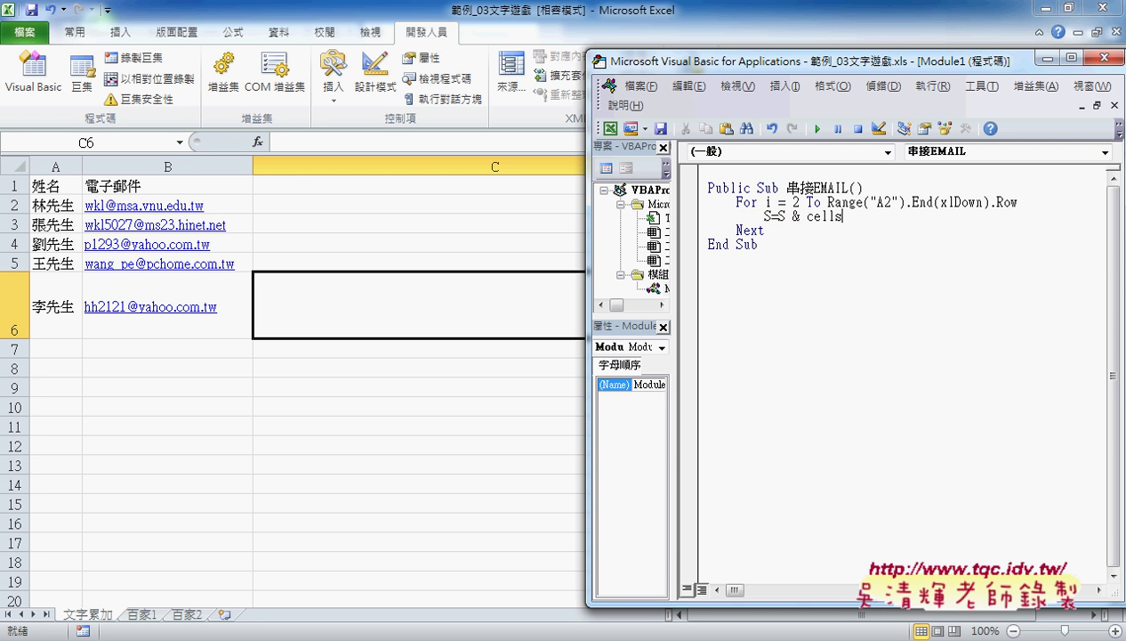
text(()
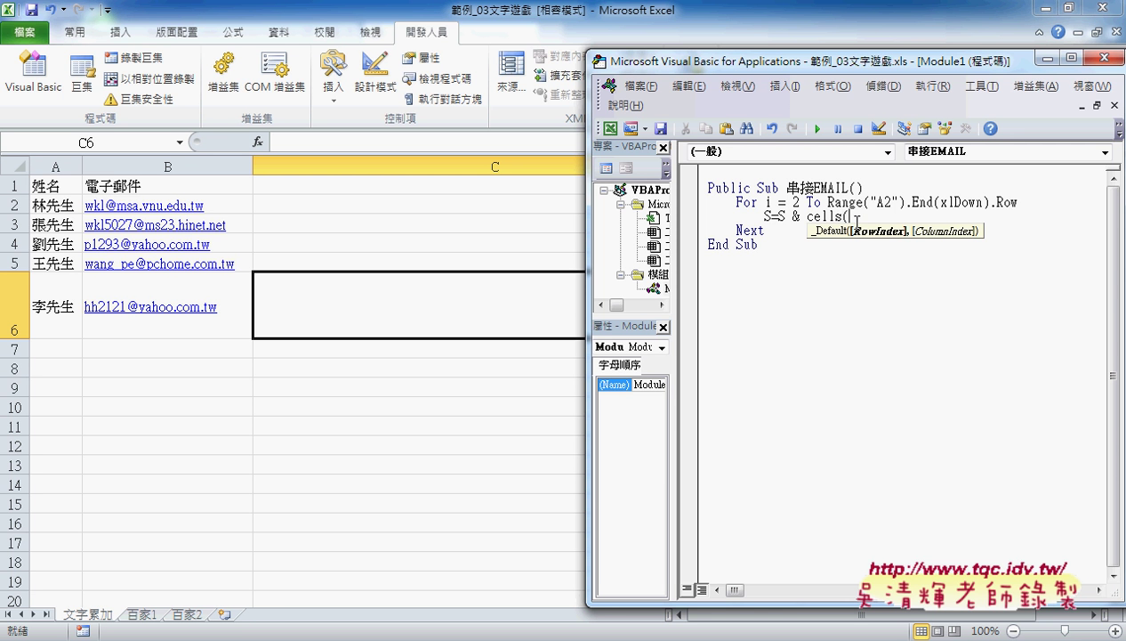
text(i)
text(,")
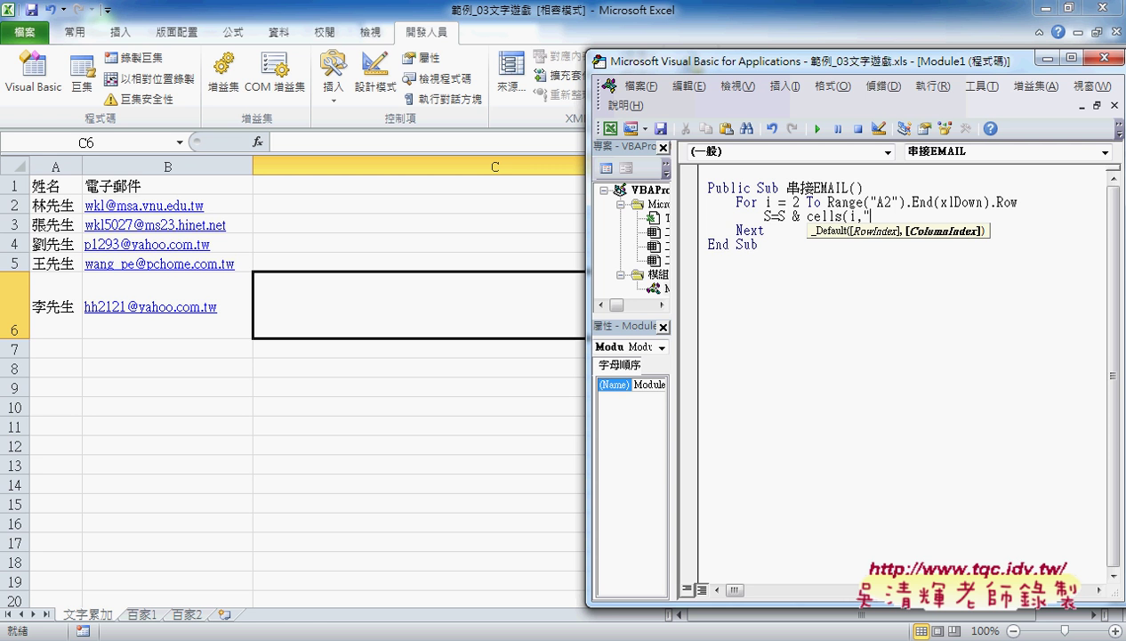
text(B)
text())
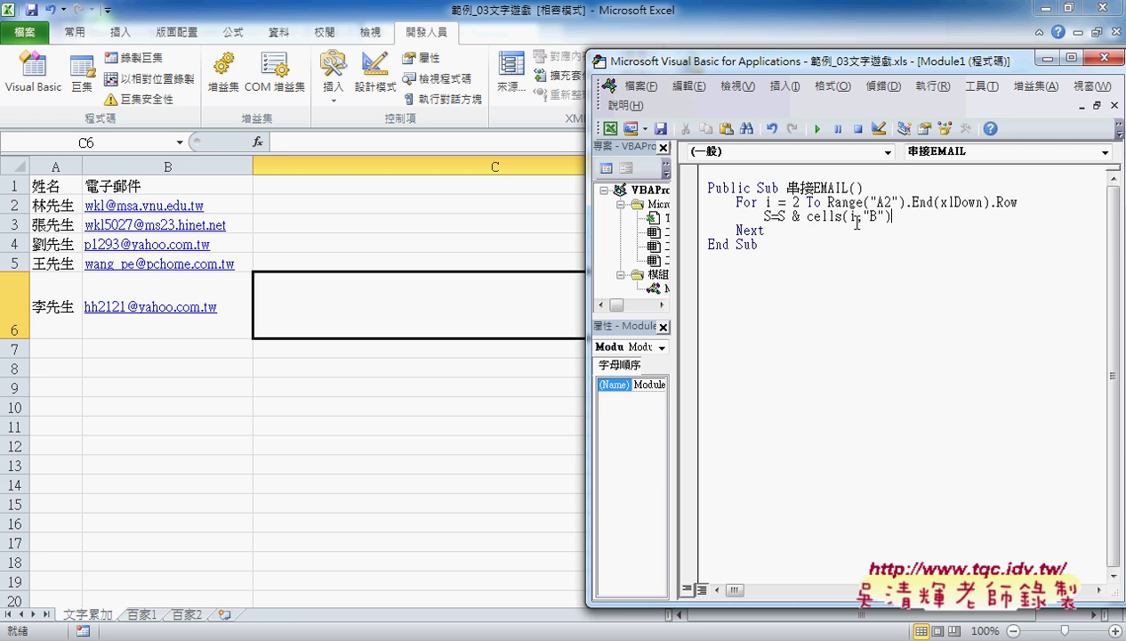
click(898, 258)
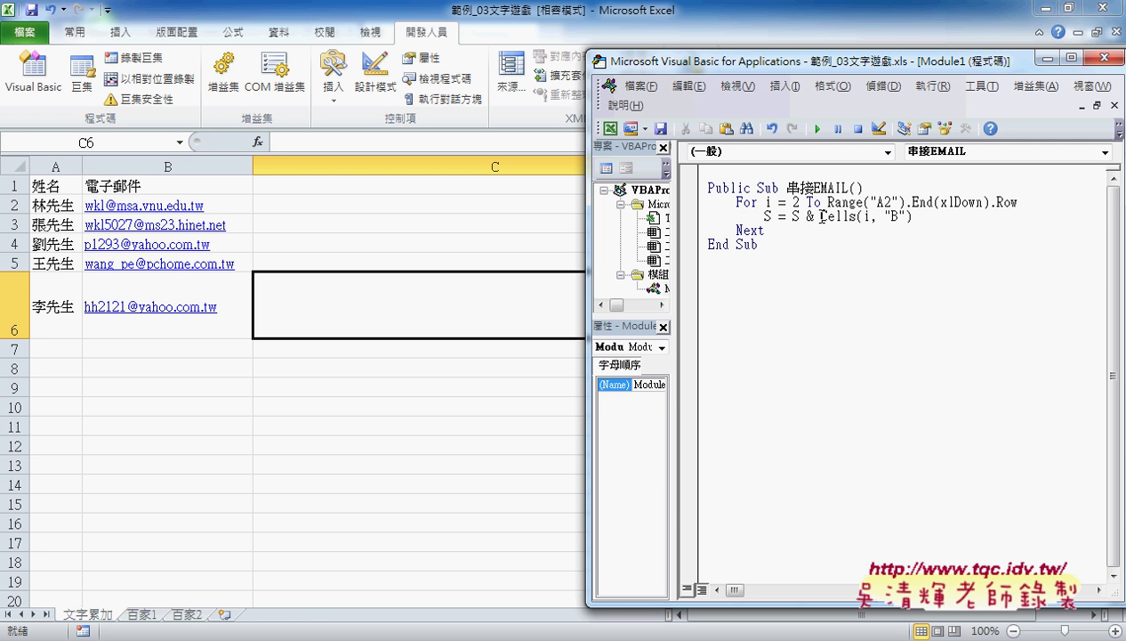
Highlight S, Cells(i, "B") and the full right-hand expression to explain the accumulation line.
drag(820, 217, 912, 216)
double_click(789, 216)
drag(912, 216, 817, 216)
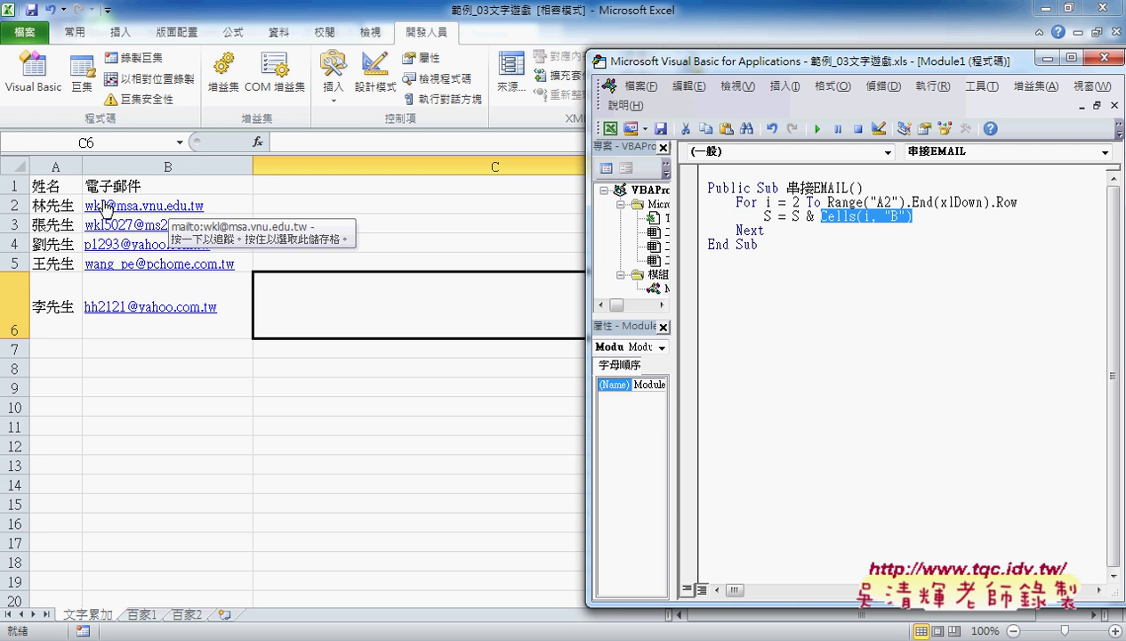
click(820, 219)
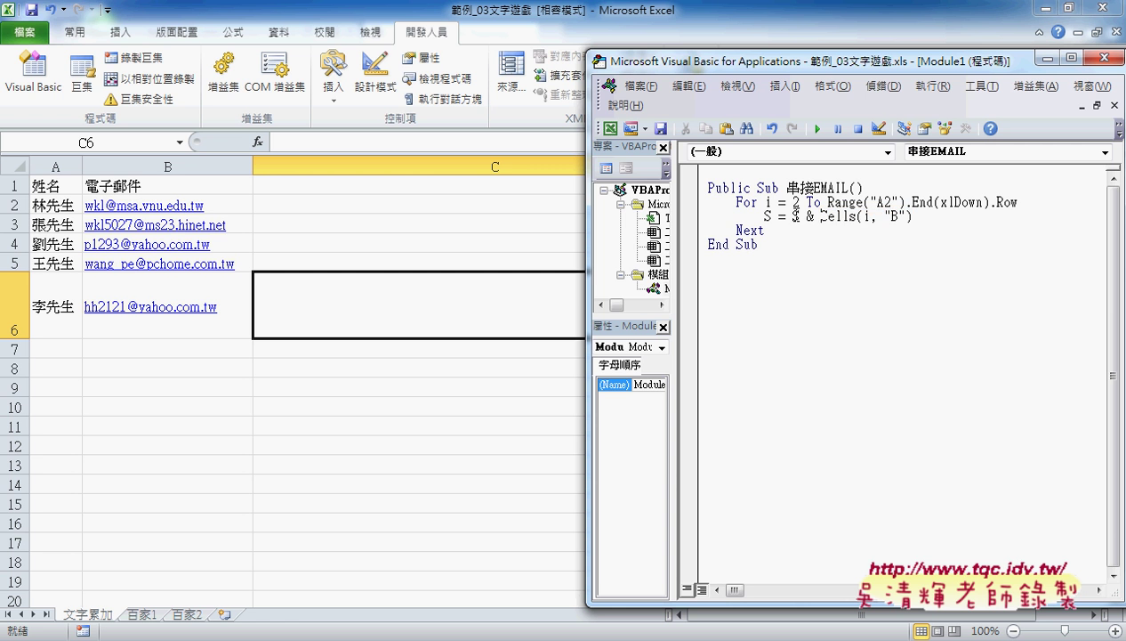
drag(791, 216, 923, 213)
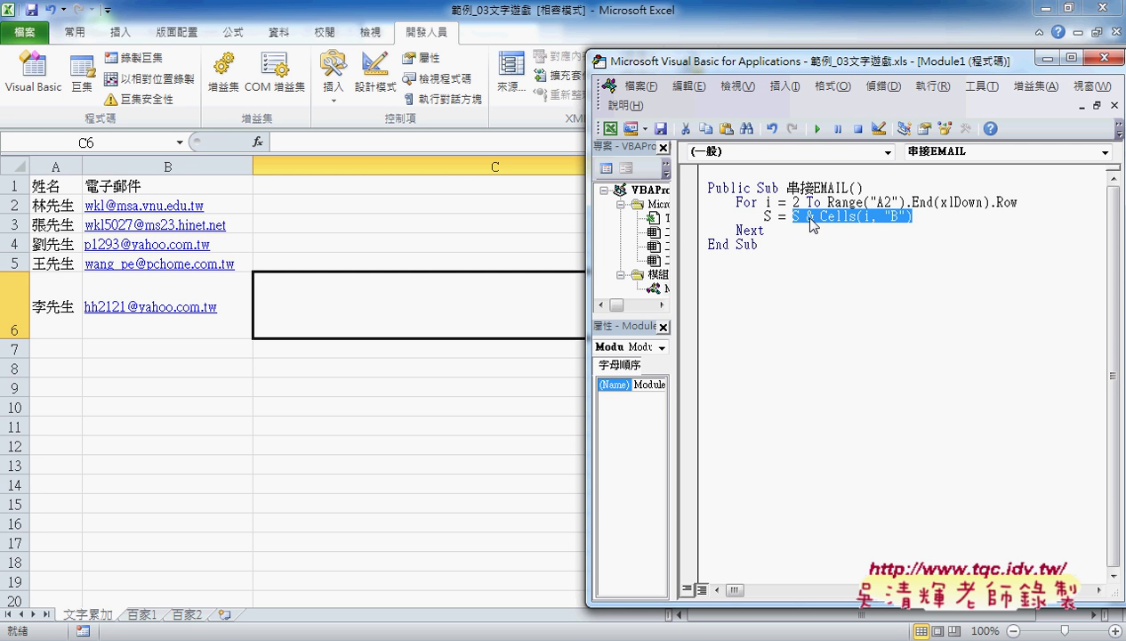
drag(759, 217, 771, 216)
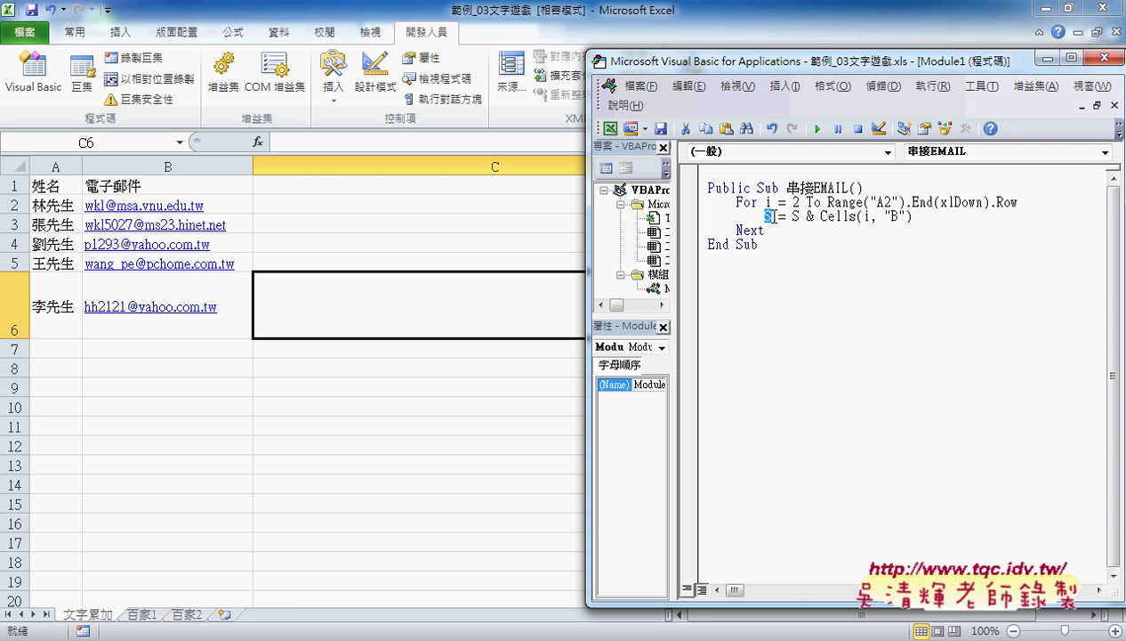
Append & ";" to the end of the Cells(i, "B") line.
click(930, 221)
text(& )
text(")
text(;)
Highlight the assigned S, the right-side S and the appended email-plus-semicolon expression to explain them.
drag(820, 216, 958, 218)
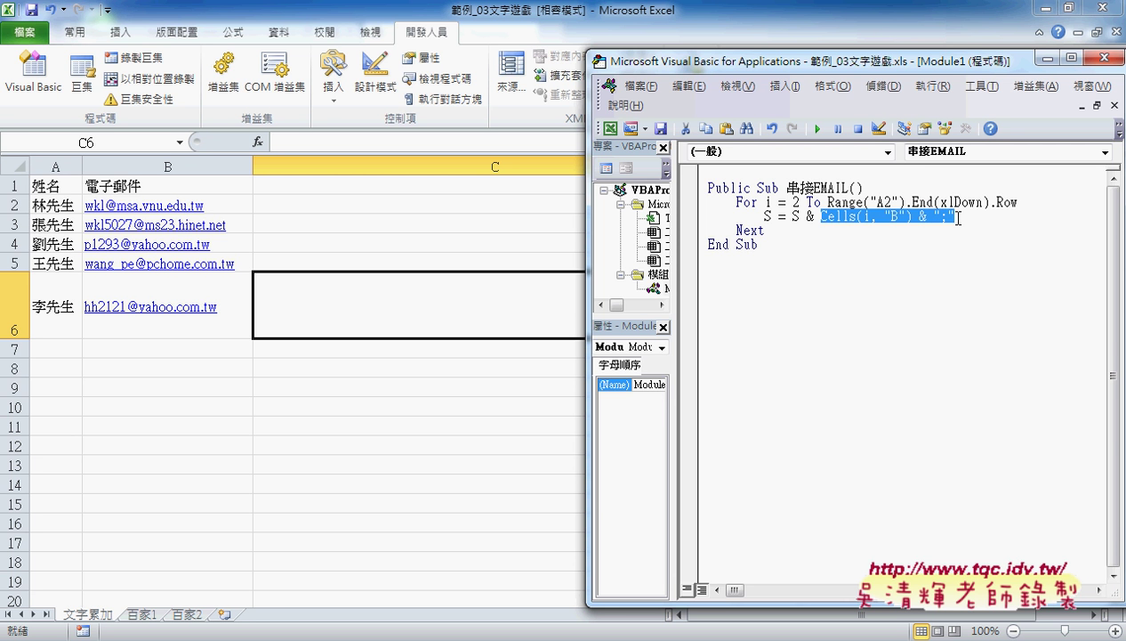
click(796, 215)
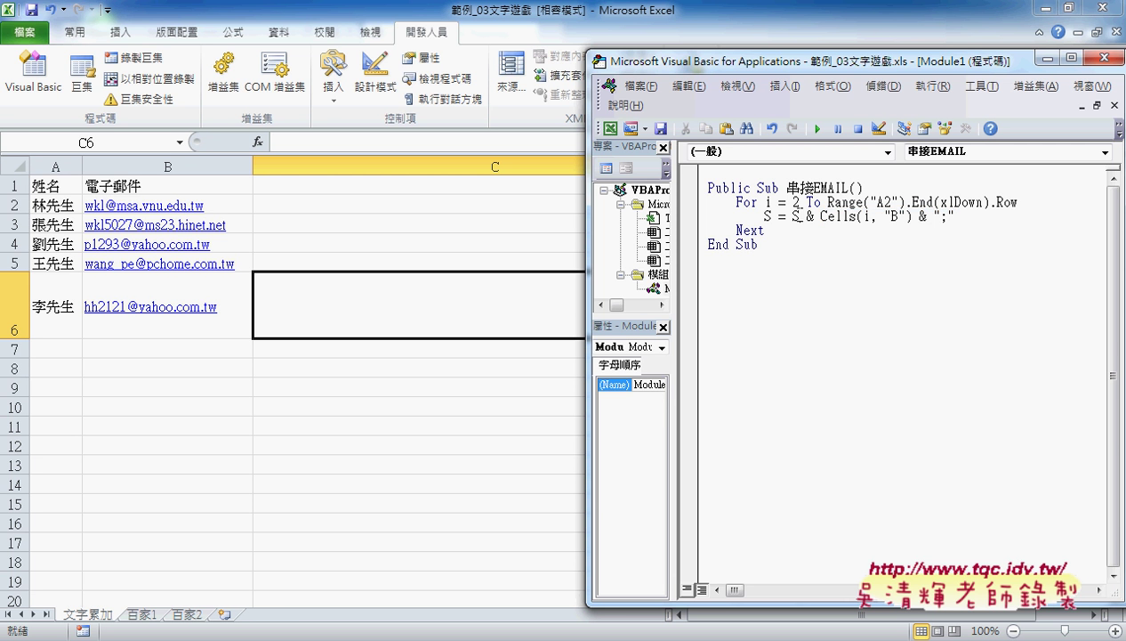
drag(954, 217, 793, 220)
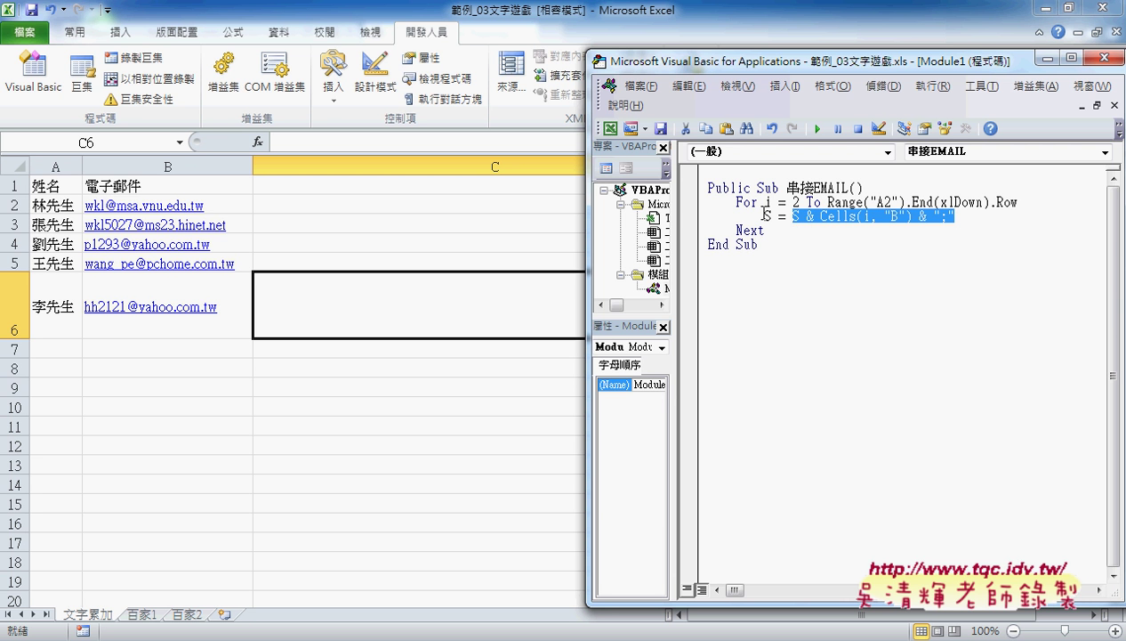
double_click(766, 217)
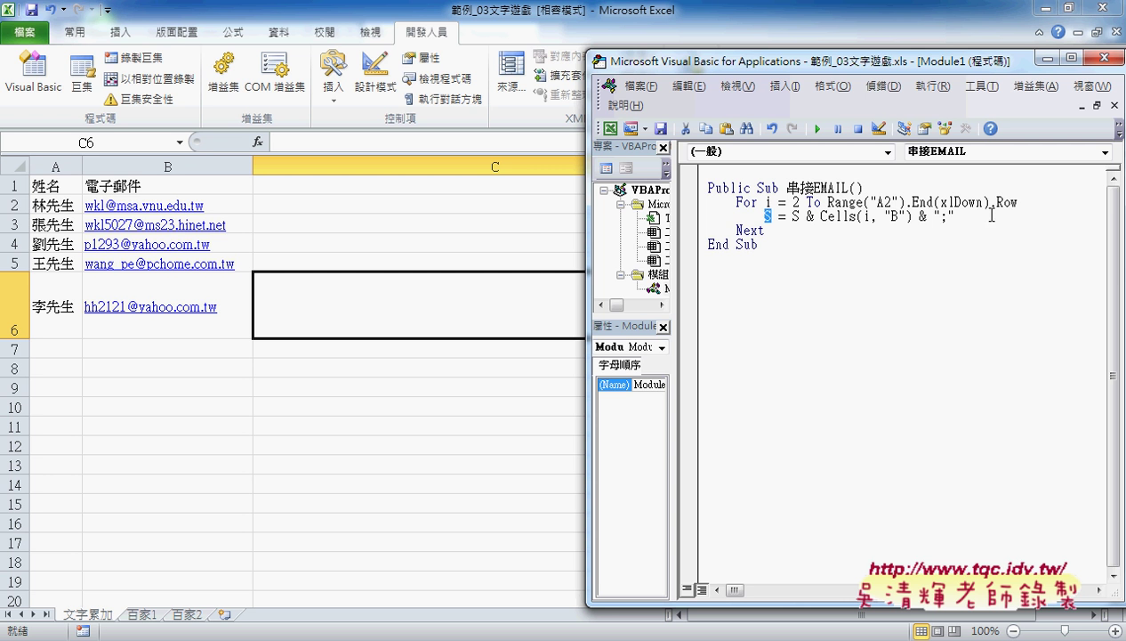
double_click(795, 216)
drag(961, 216, 821, 216)
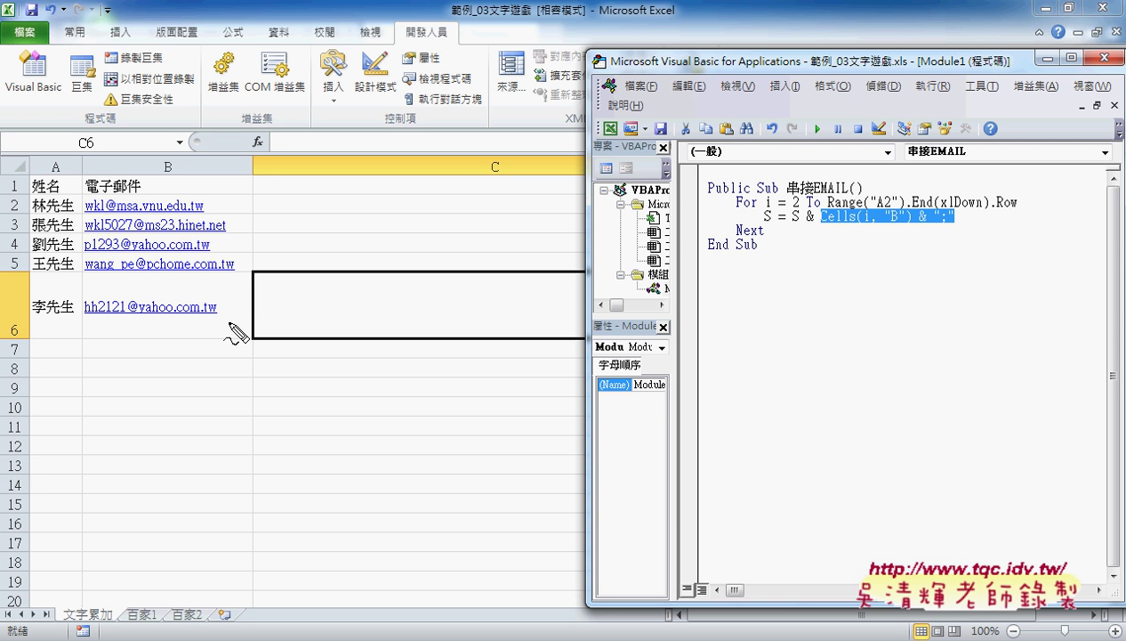
Insert two blank lines between the For…Next loop's Next and End Sub.
drag(226, 297, 227, 330)
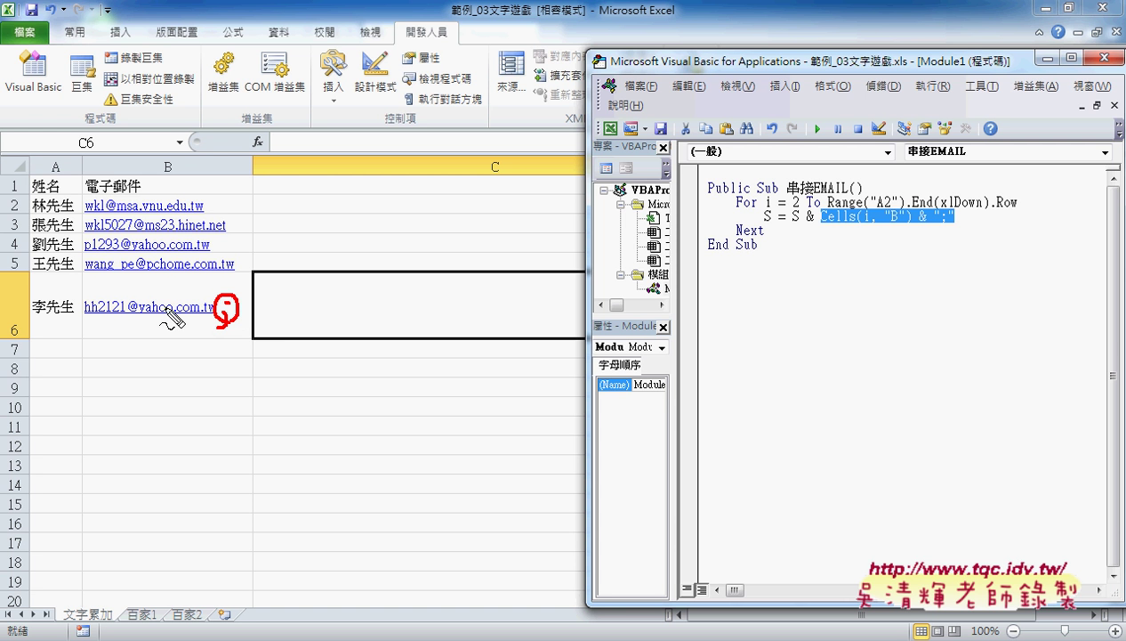
right_click(225, 331)
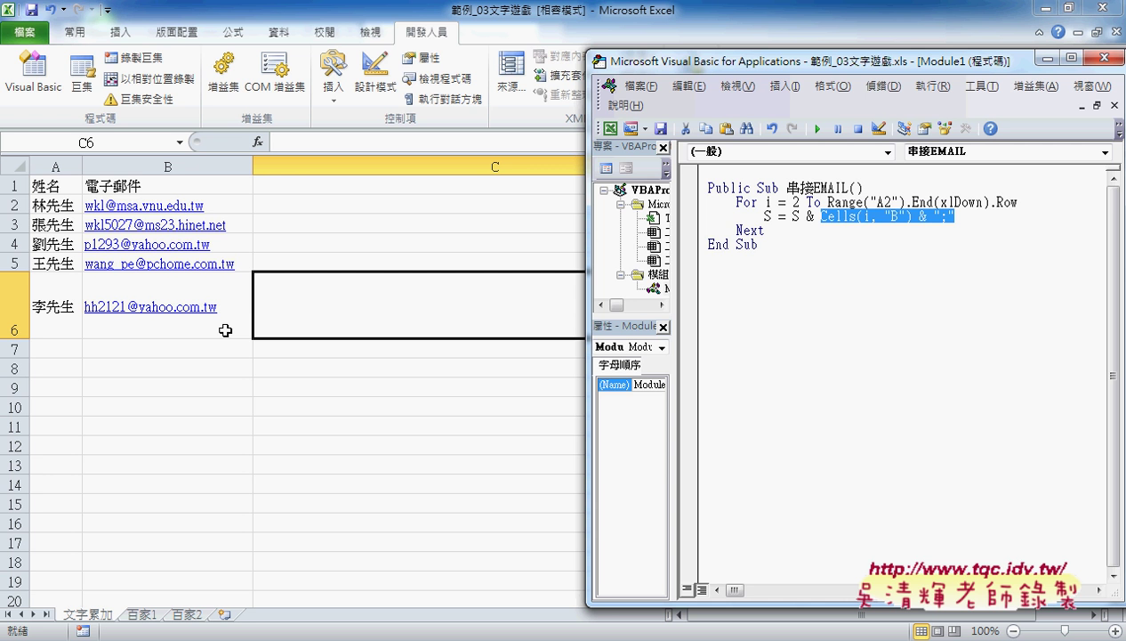
click(800, 235)
key(Return)
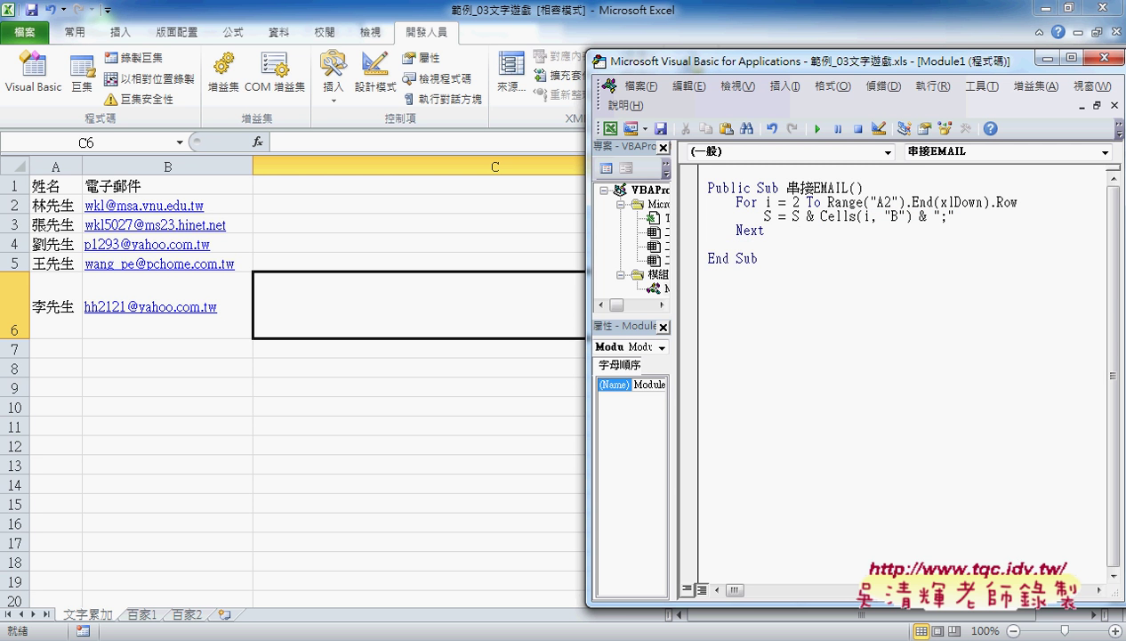
drag(765, 231, 720, 235)
key(shift+Up)
key(shift+Up)
click(744, 245)
key(Return)
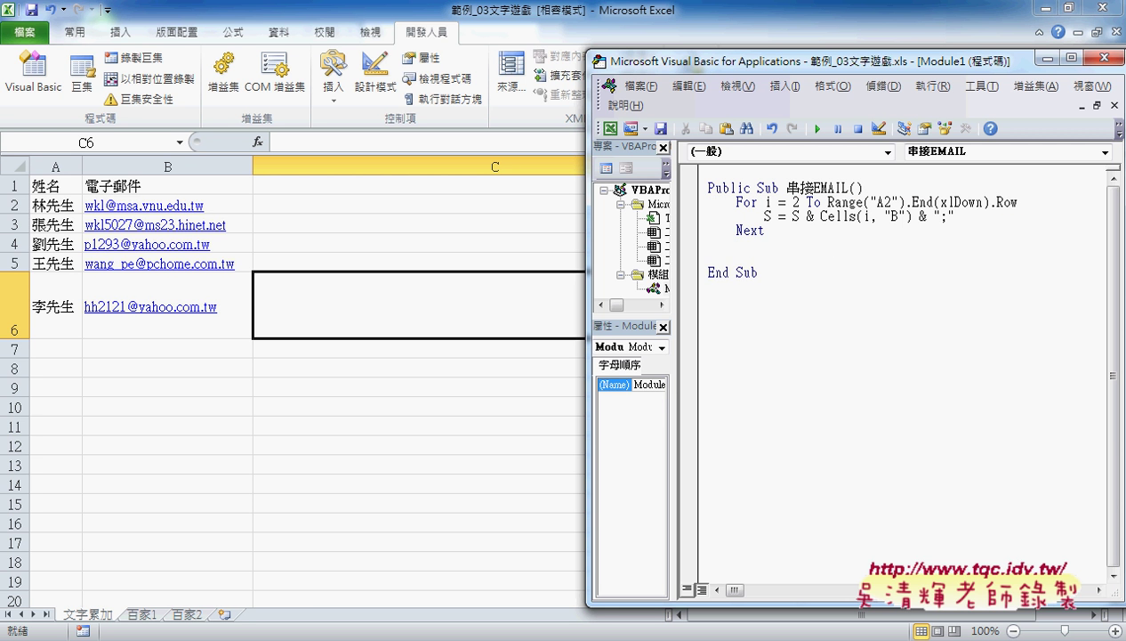
Write Cells(Range("A2").End(xlDown).Row, "C") = S, copying the Range expression from the For line.
text(cell)
text(s()
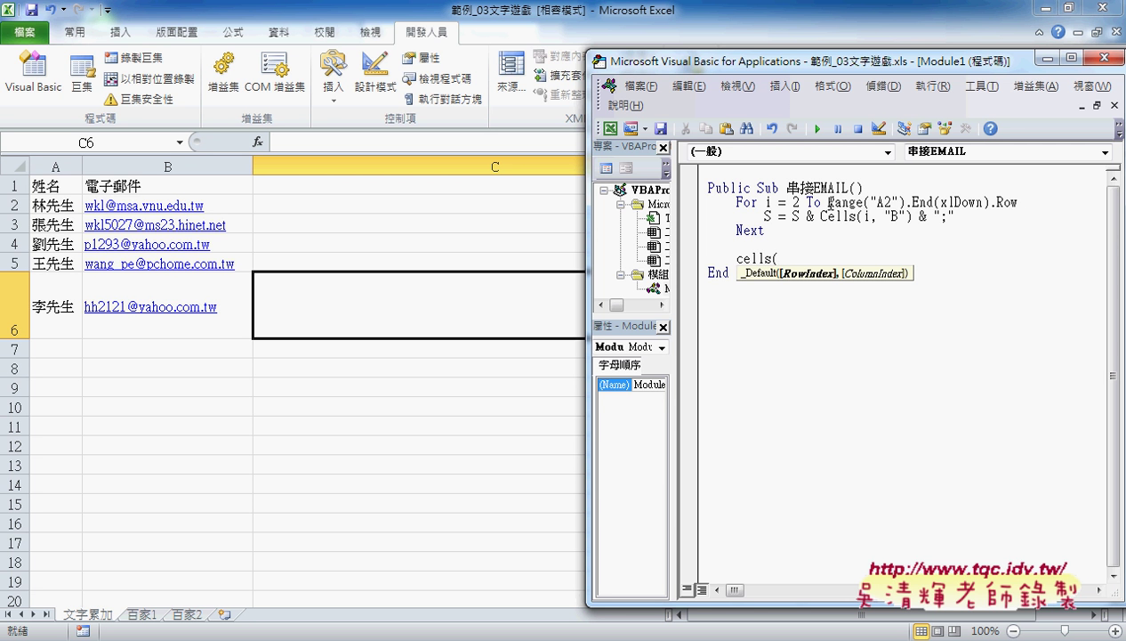
click(805, 247)
click(527, 401)
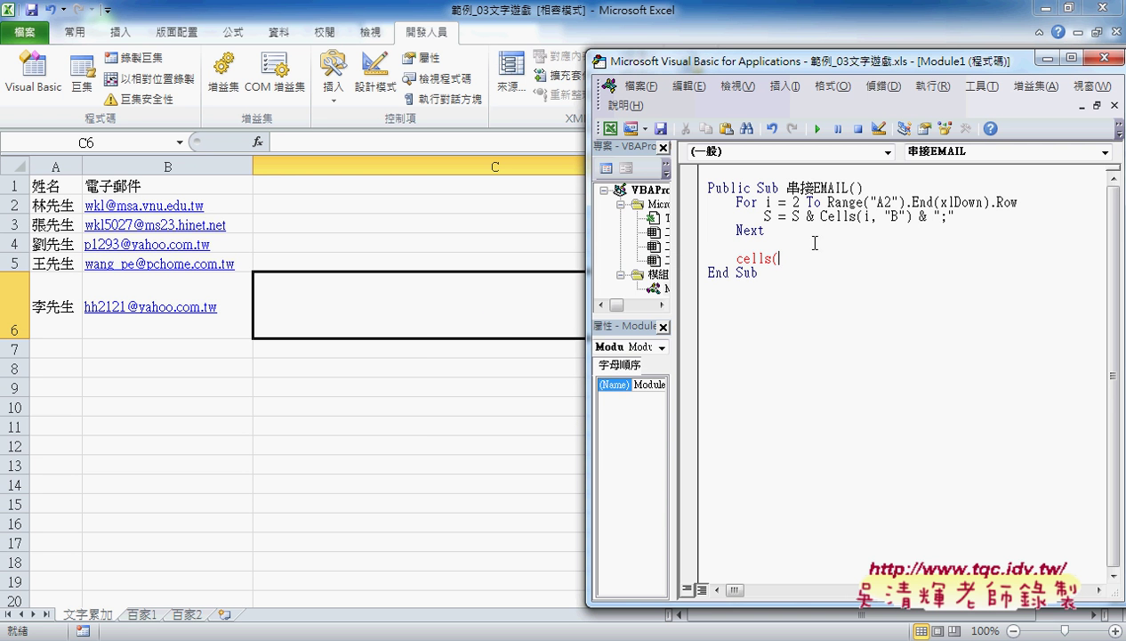
mouse_move(828, 202)
mouse_down()
mouse_move(1013, 203)
mouse_move(807, 278)
mouse_up()
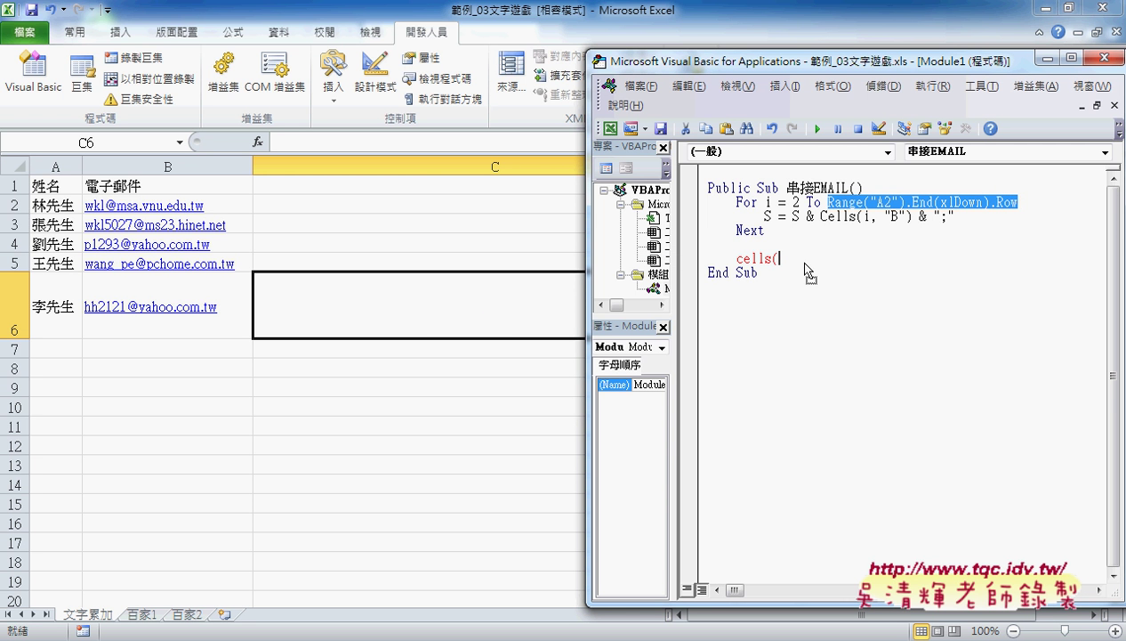
drag(805, 263, 805, 263)
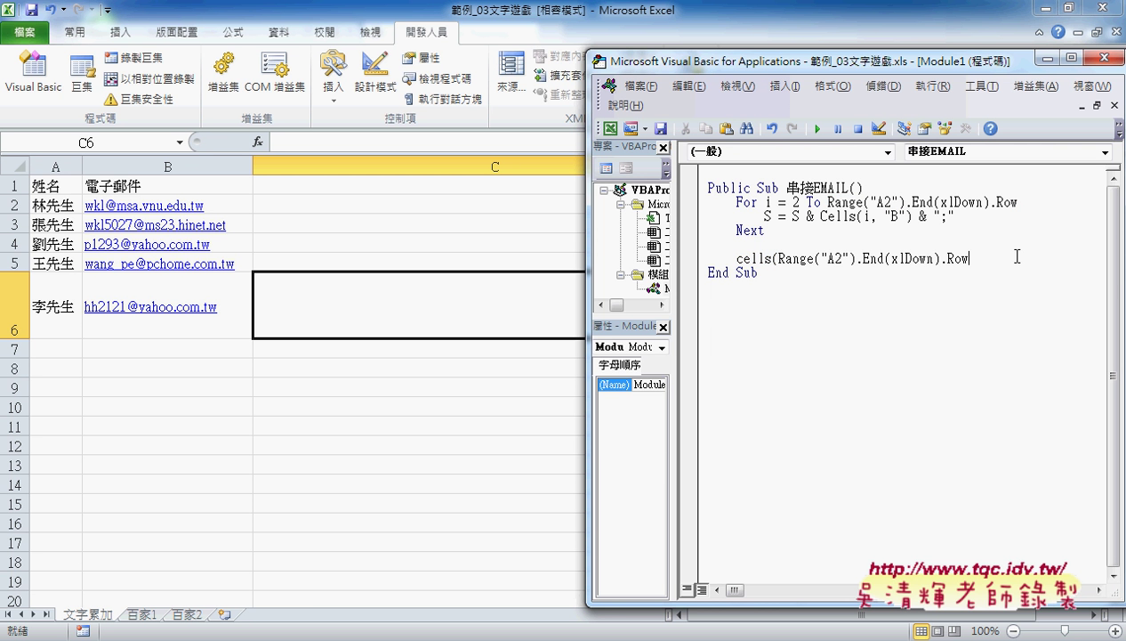
text(,)
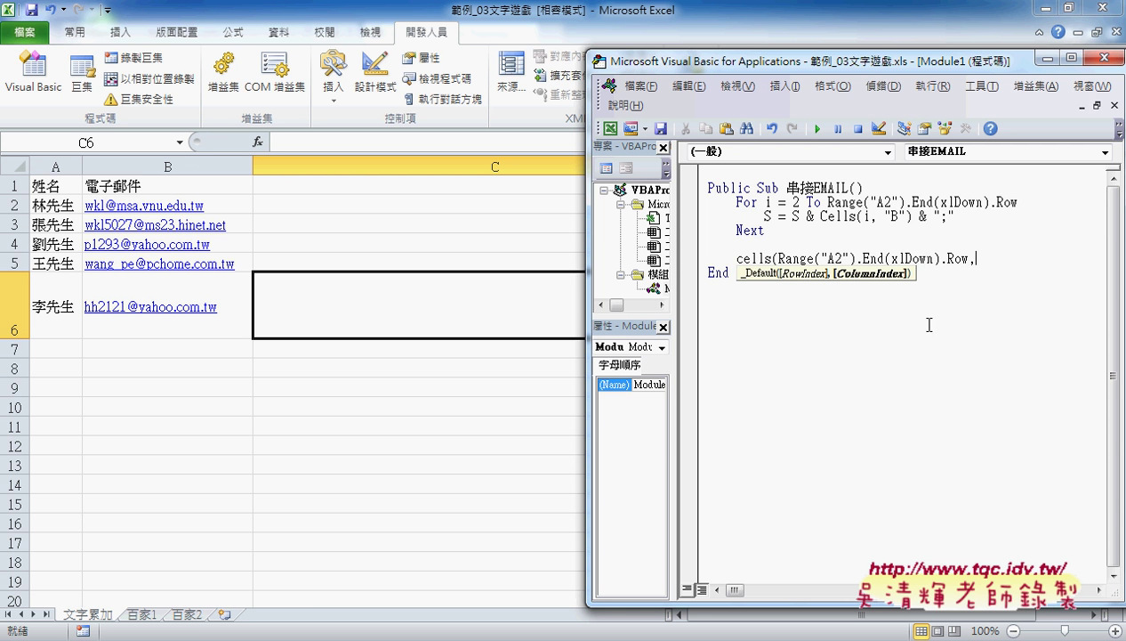
text(")
text(C")
text()=)
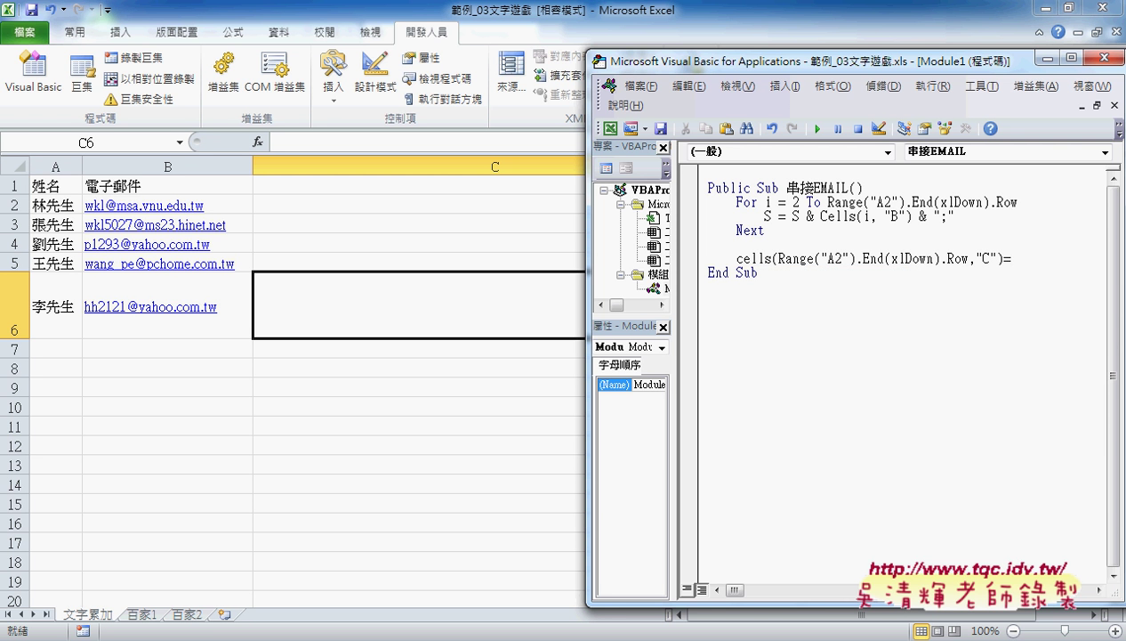
text(S)
click(787, 237)
Highlight the For…Next loop and variable S, then shift the editor right to reveal column C.
drag(787, 237, 702, 200)
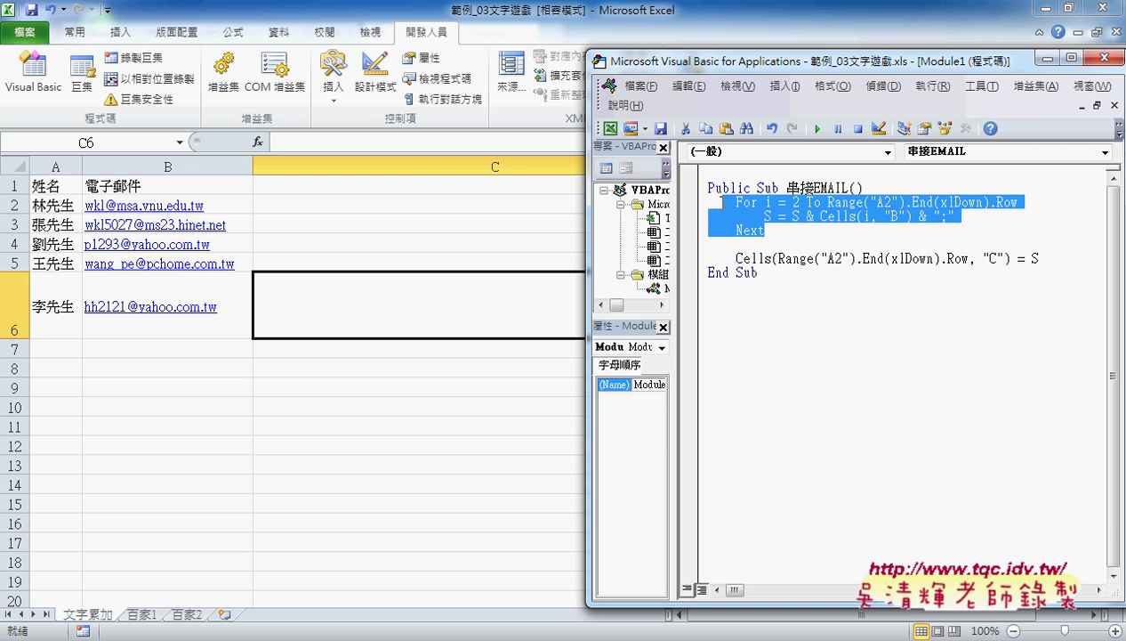
double_click(1034, 259)
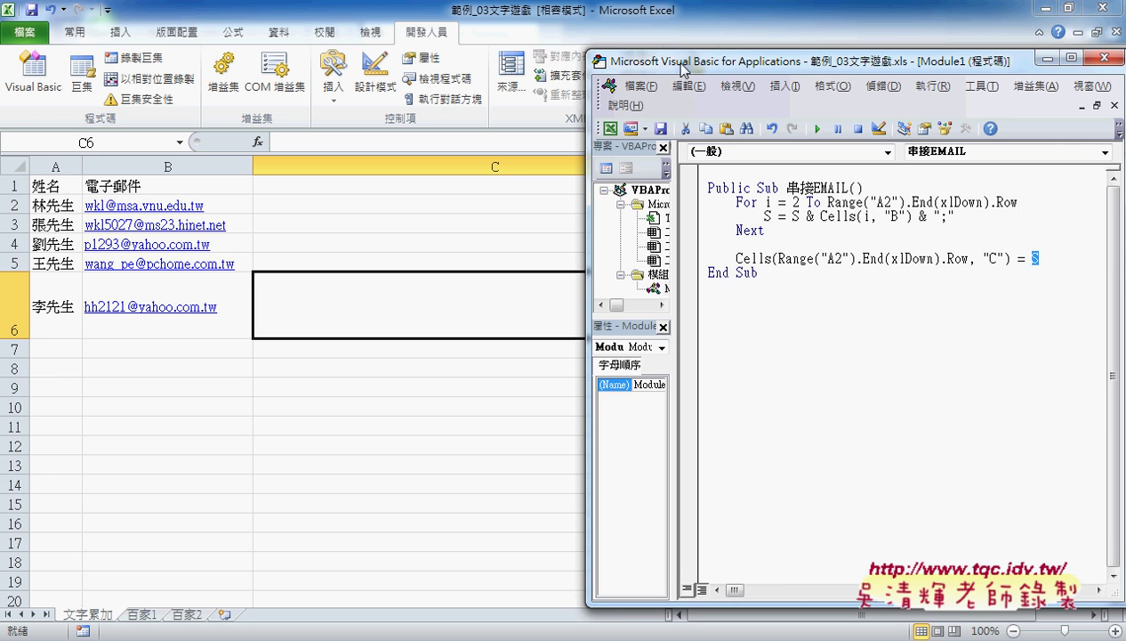
drag(676, 69, 752, 71)
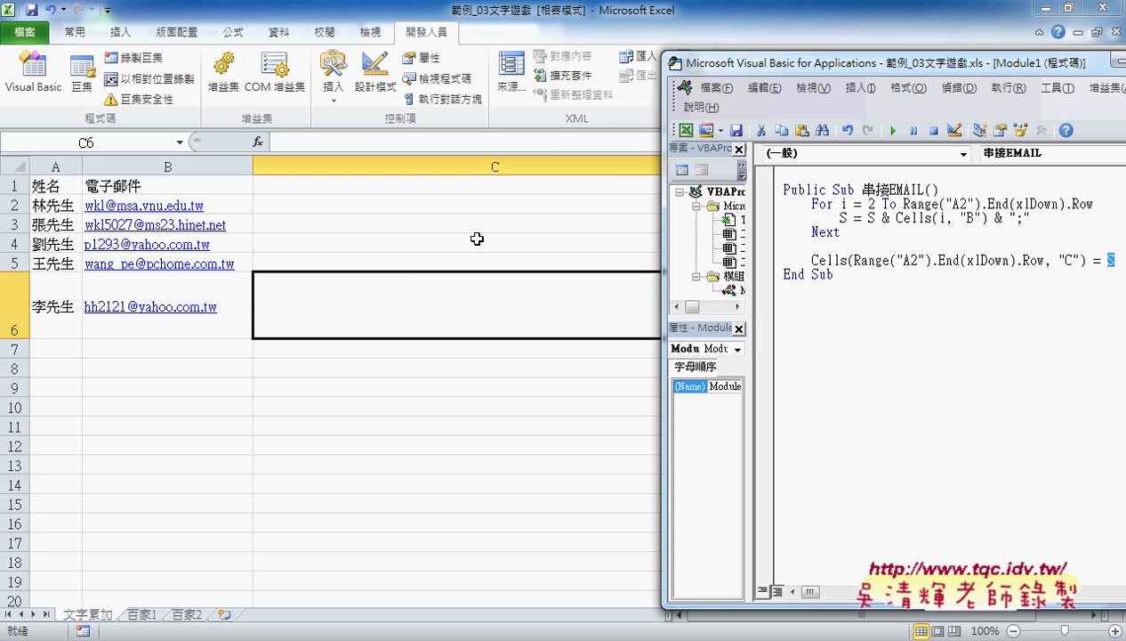
Run 串接EMAIL with Run Sub/UserForm and move the editor aside to see C6.
click(909, 260)
click(896, 132)
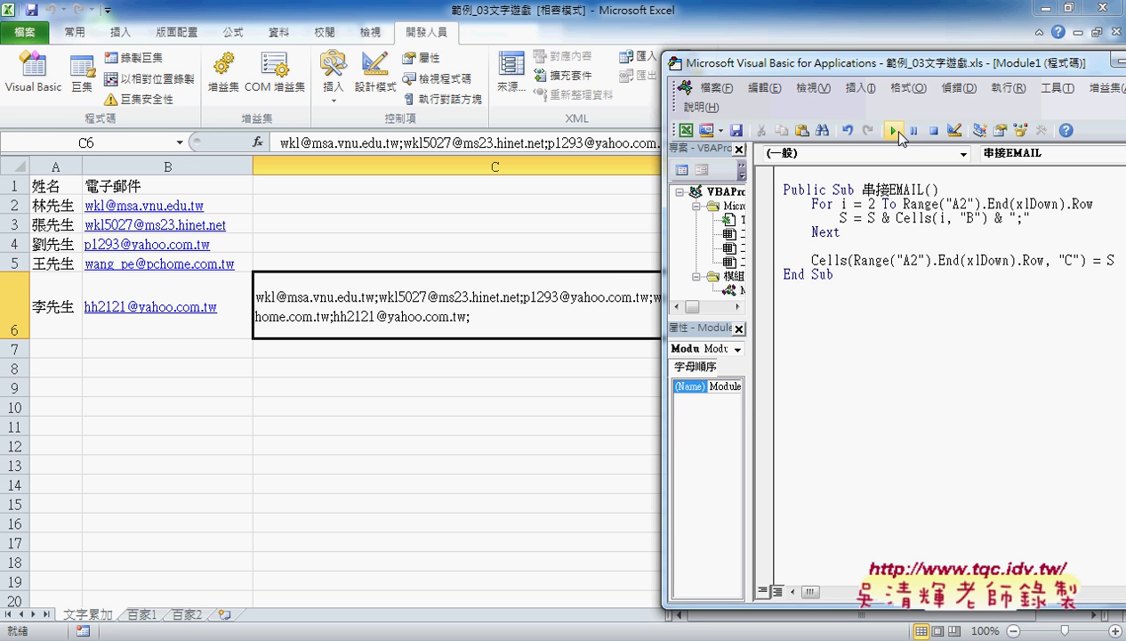
drag(872, 70, 952, 69)
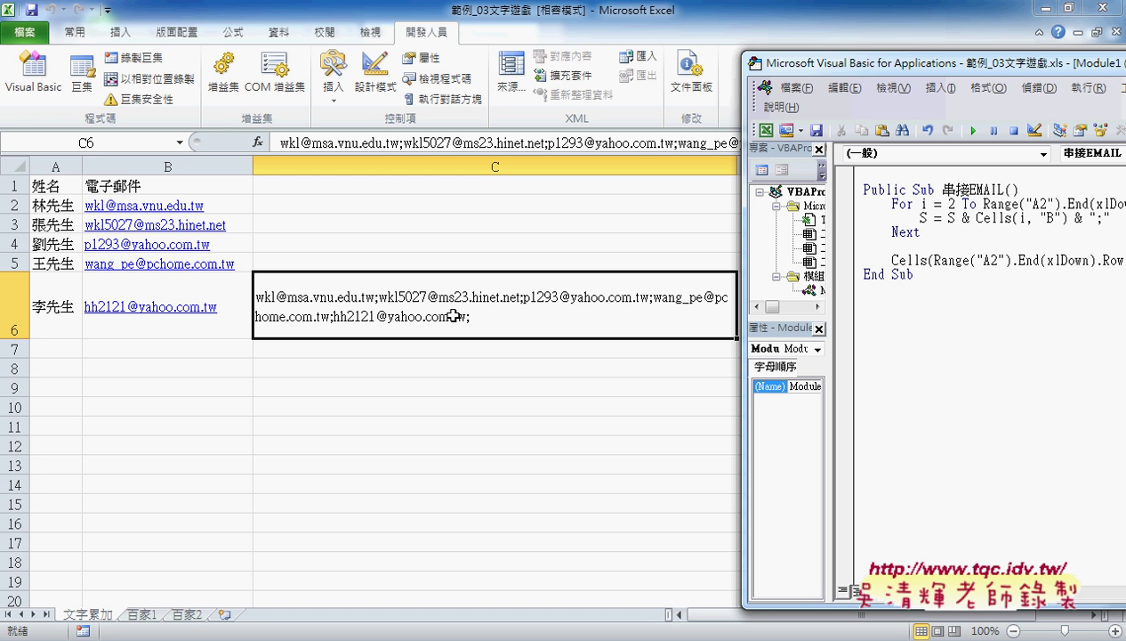
Delete the final semicolon in C6, commit the edit, and follow the resulting mailto link.
click(507, 326)
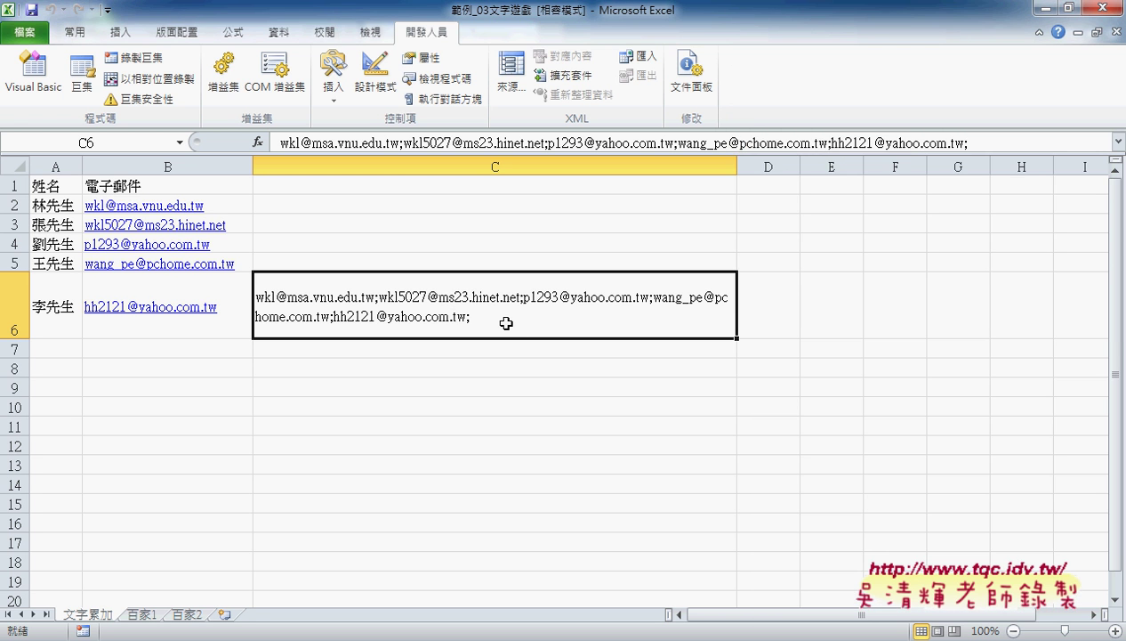
double_click(507, 324)
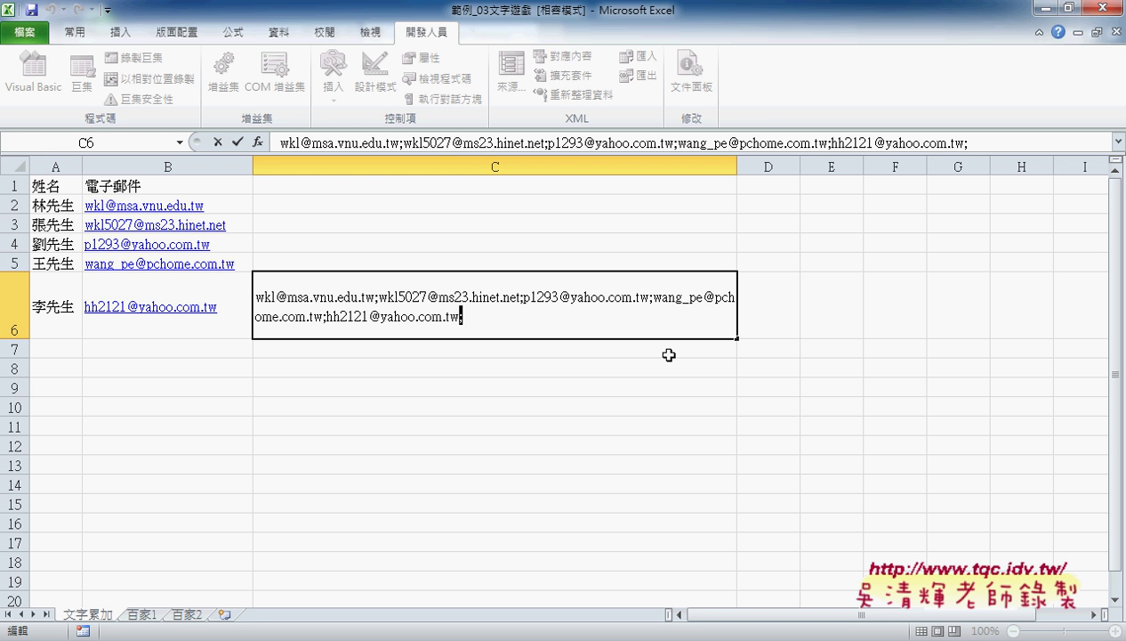
key(BackSpace)
mouse_move(332, 625)
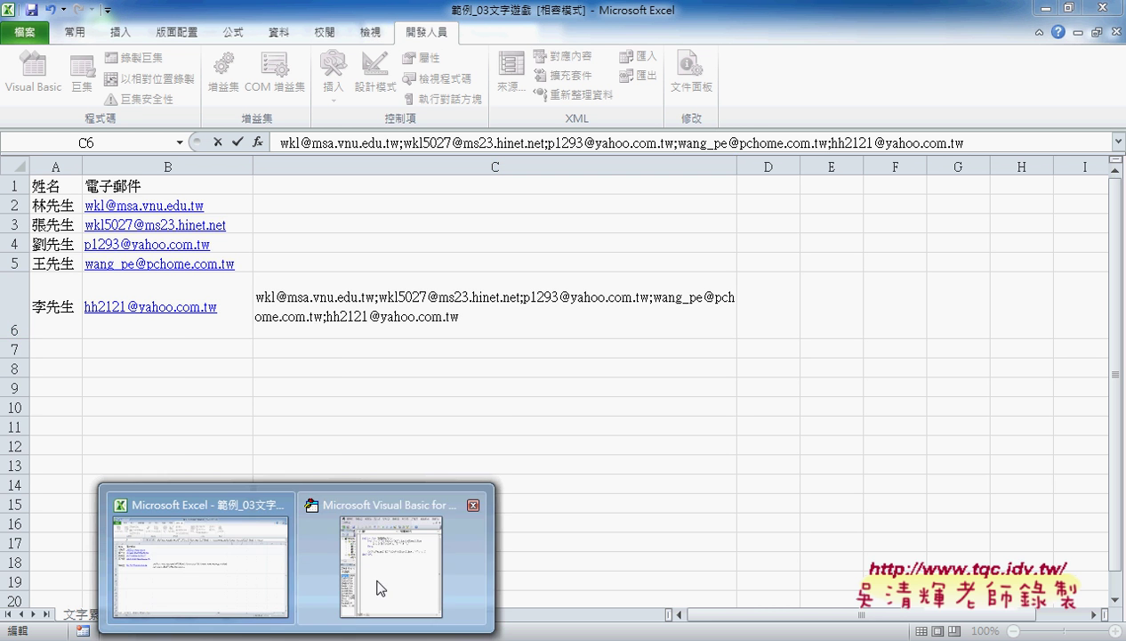
click(376, 580)
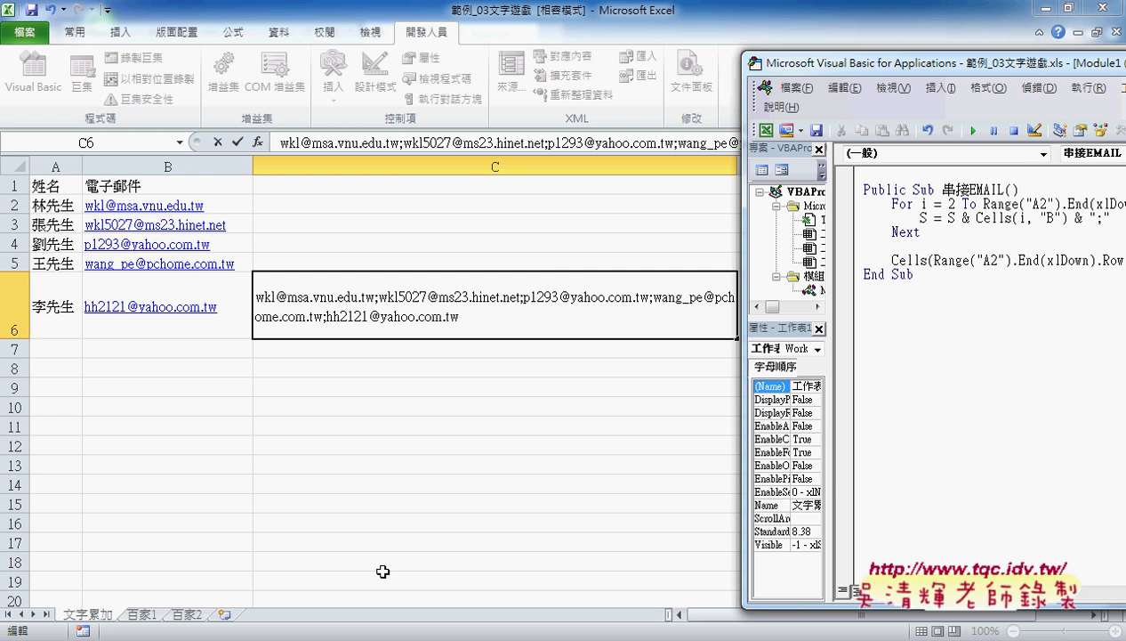
click(447, 213)
click(538, 322)
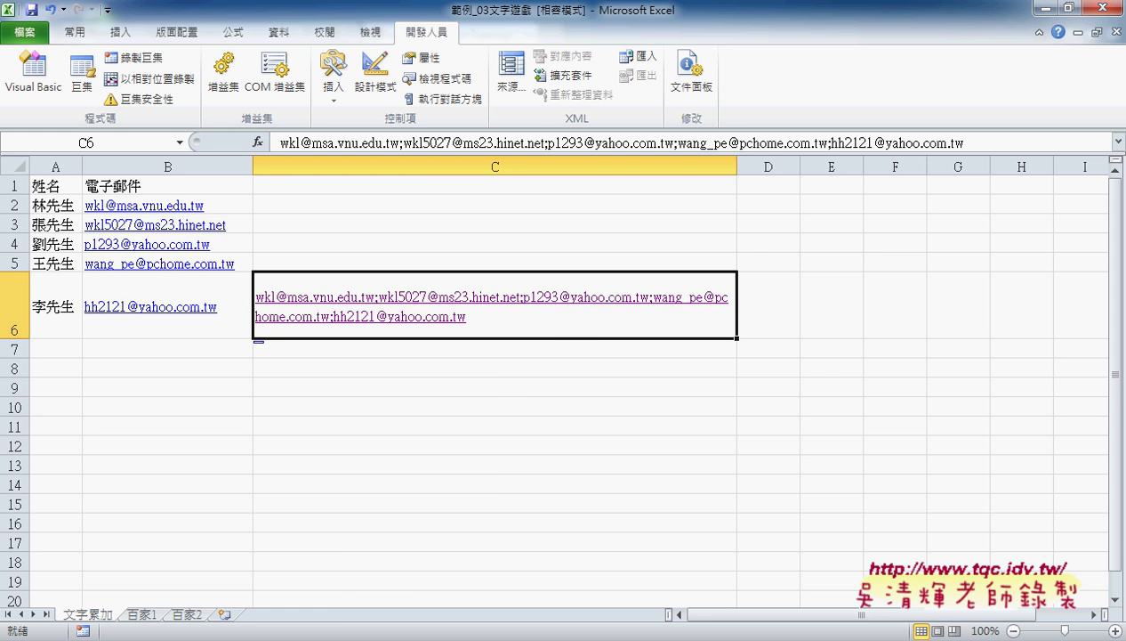
Cancel the Outlook 2010 startup wizard and confirm quitting it with 是(Y).
click(388, 584)
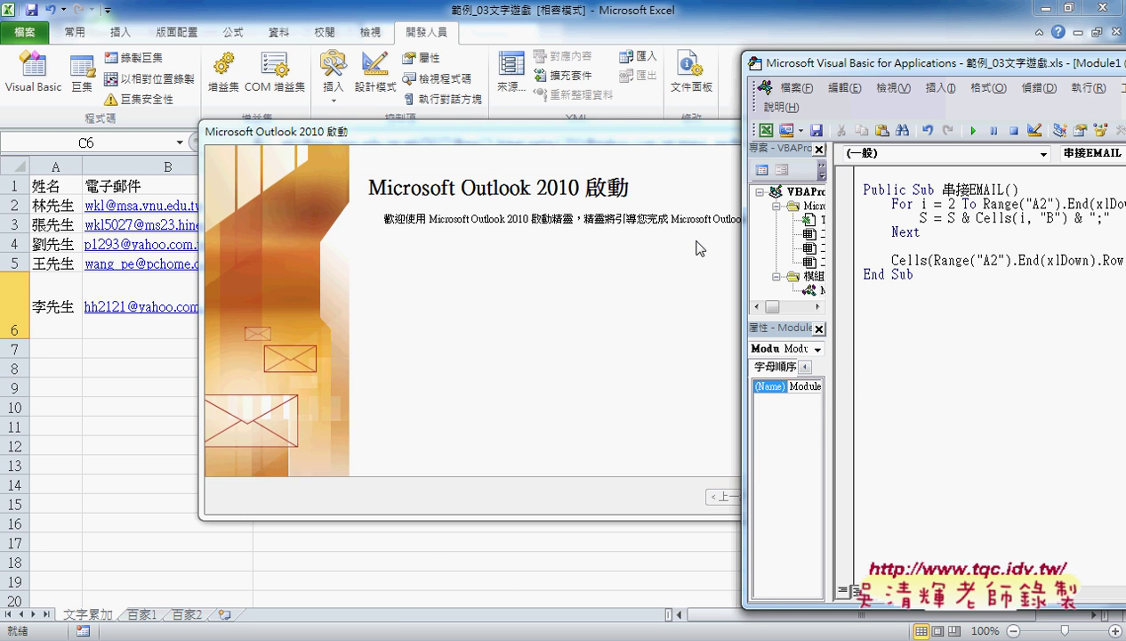
click(875, 495)
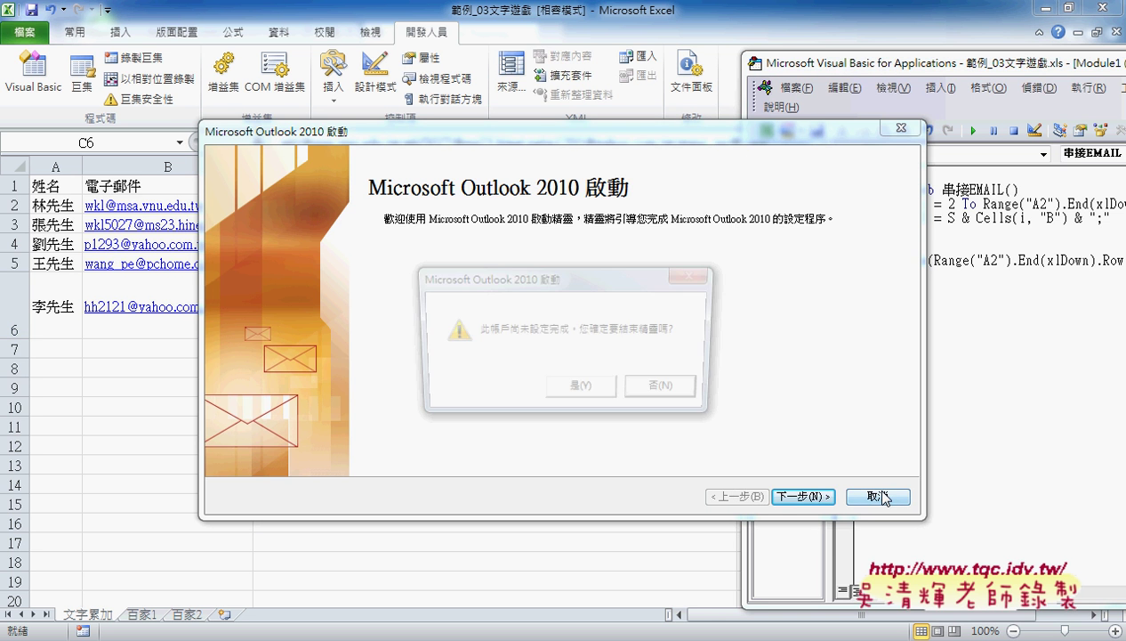
click(587, 394)
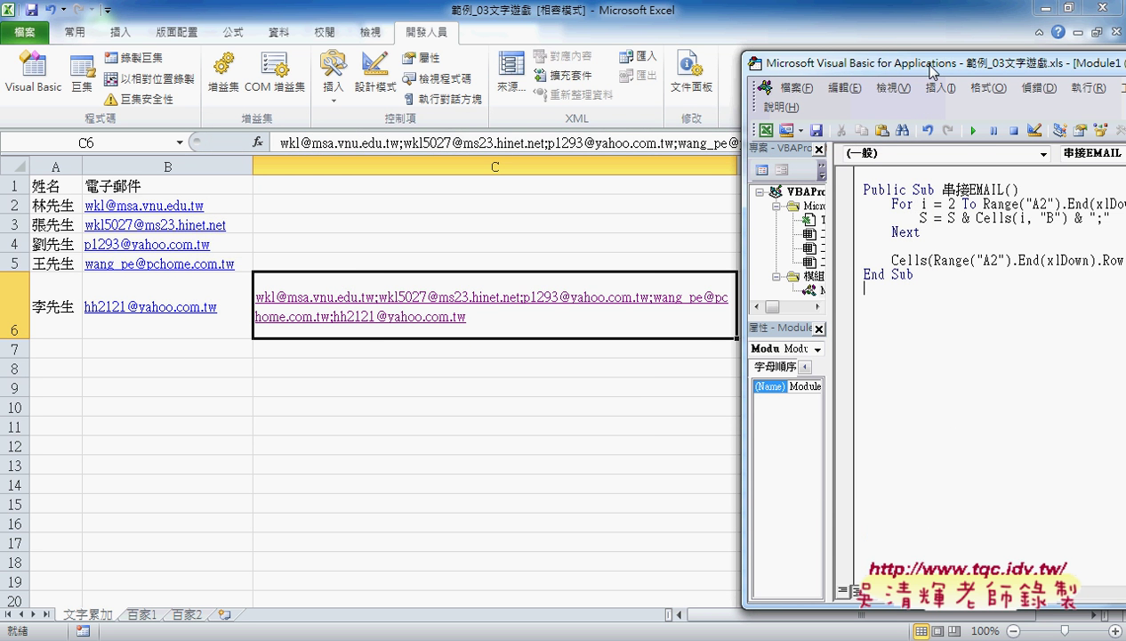